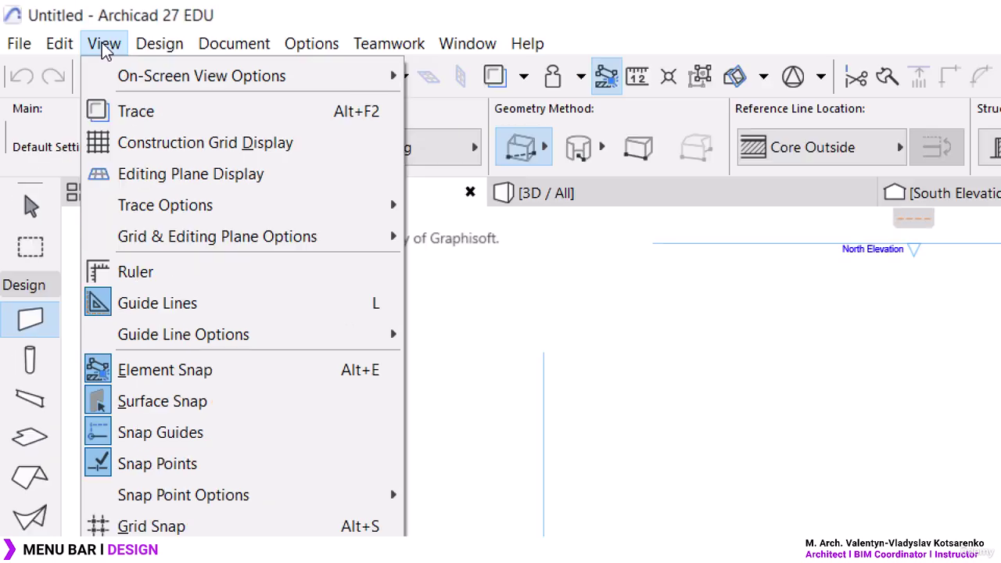
Step: Draw a single-plane rectangular roof about 8000 by 5000 on the ground floor, beside a vertical pivot line, sloping up towards the east
click(104, 46)
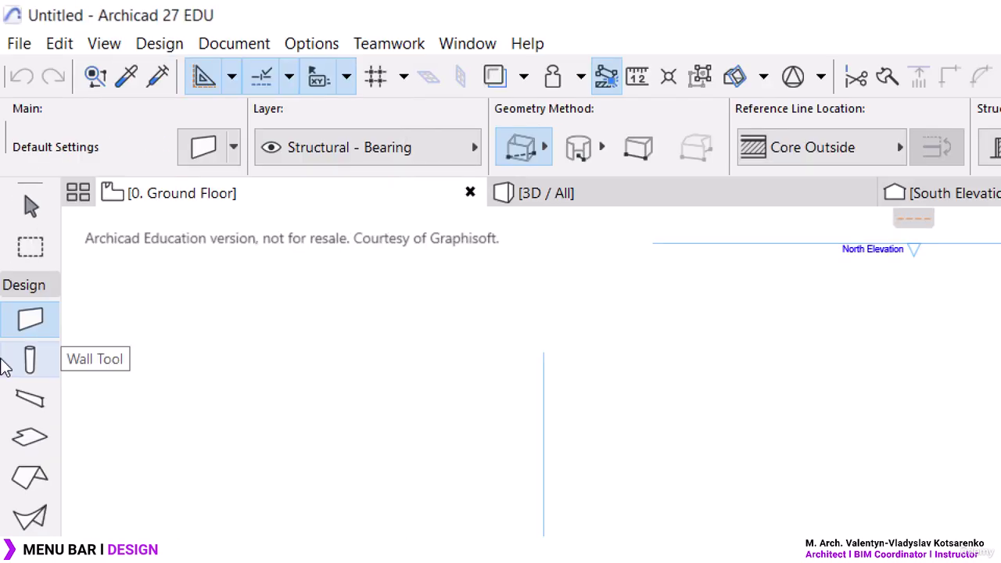
click(25, 354)
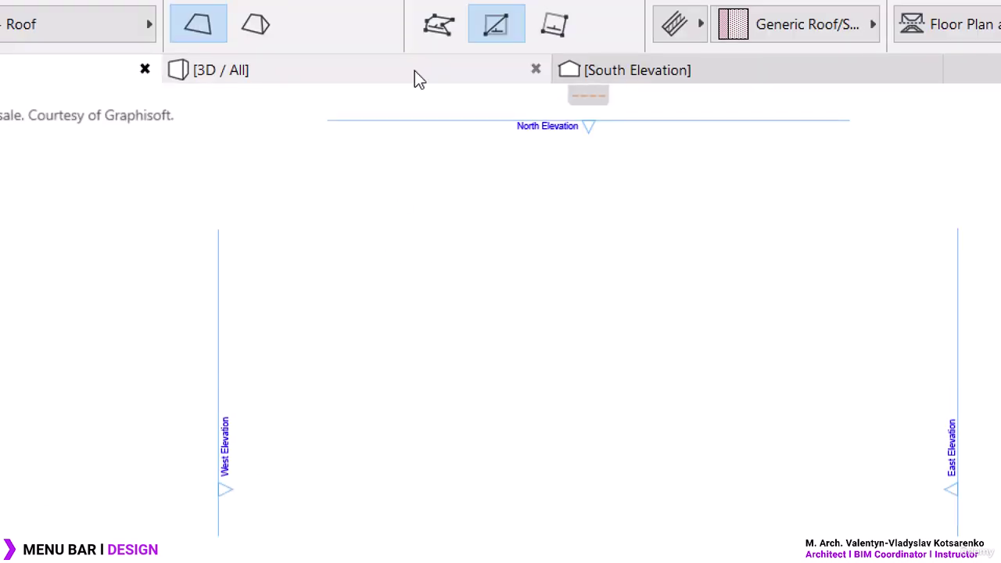
click(400, 217)
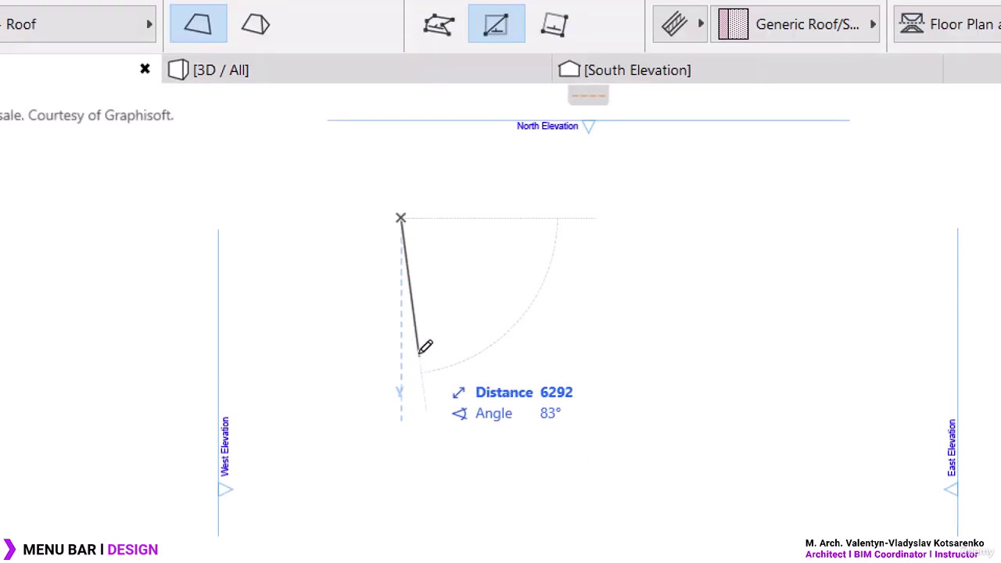
click(407, 326)
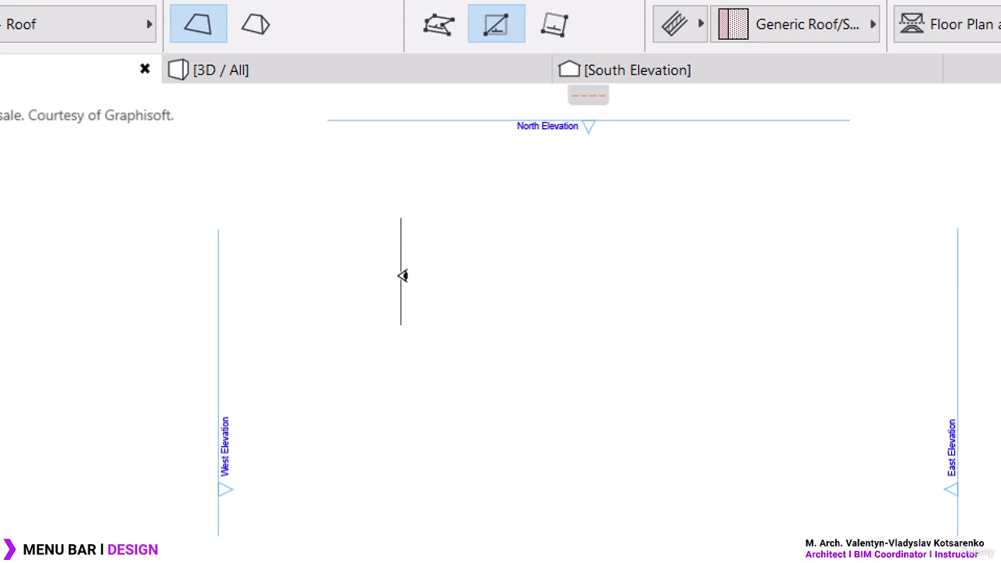
click(475, 268)
click(420, 216)
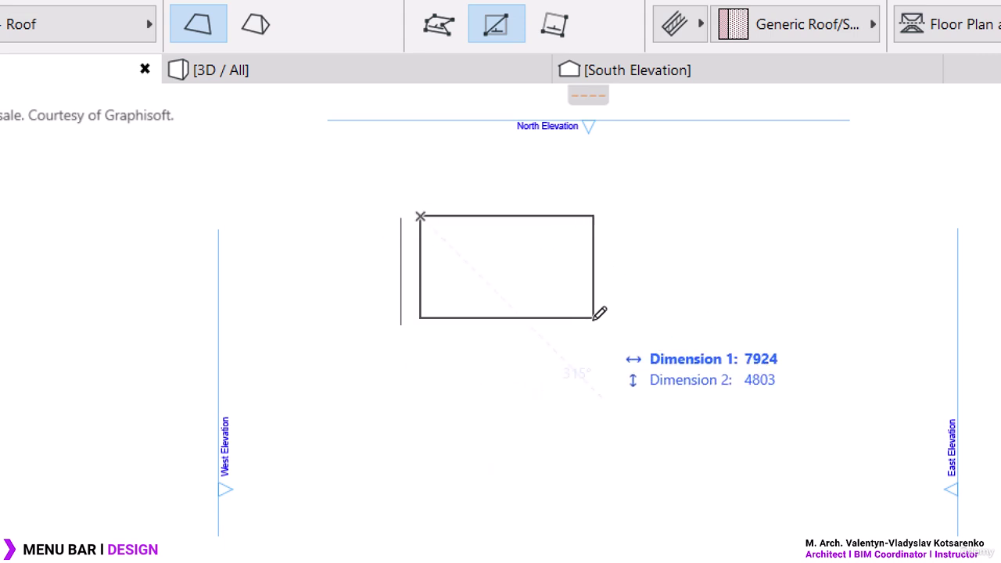
click(599, 324)
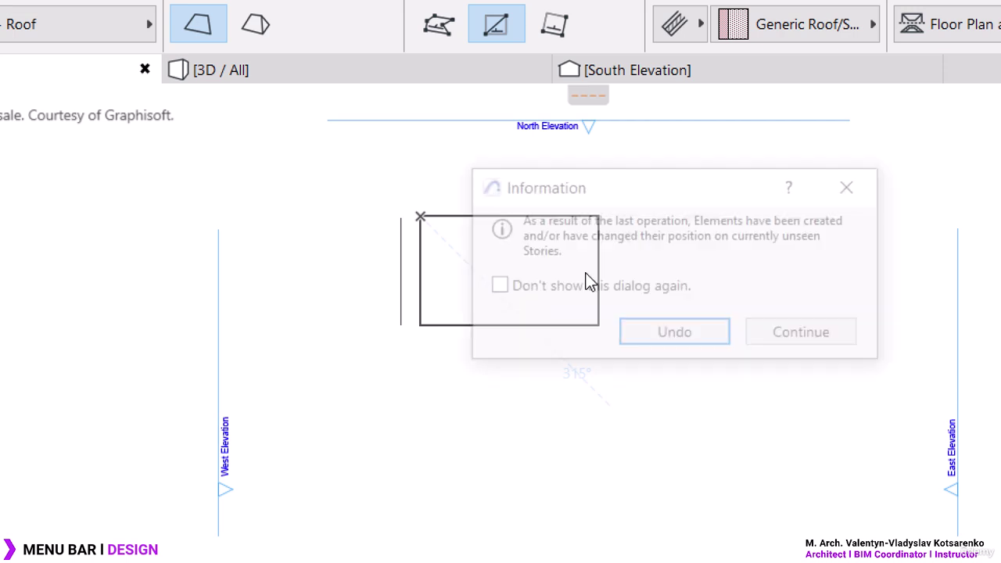
click(806, 336)
key(Escape)
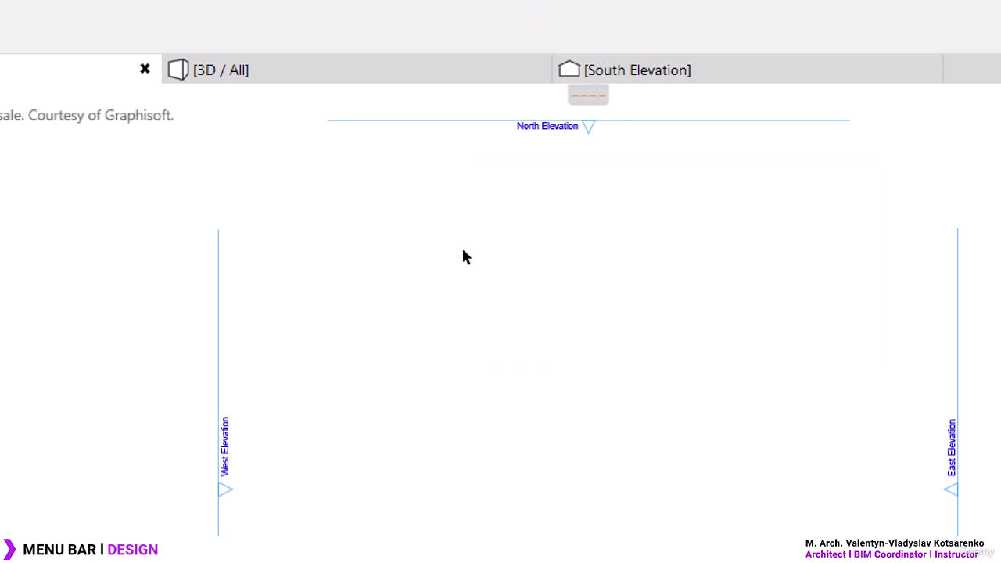
Step: Go up to the 1. Story floor plan and select the roof and its pivot line there to inspect them, leaving nothing selected
key(ctrl+Up)
drag(744, 256, 570, 147)
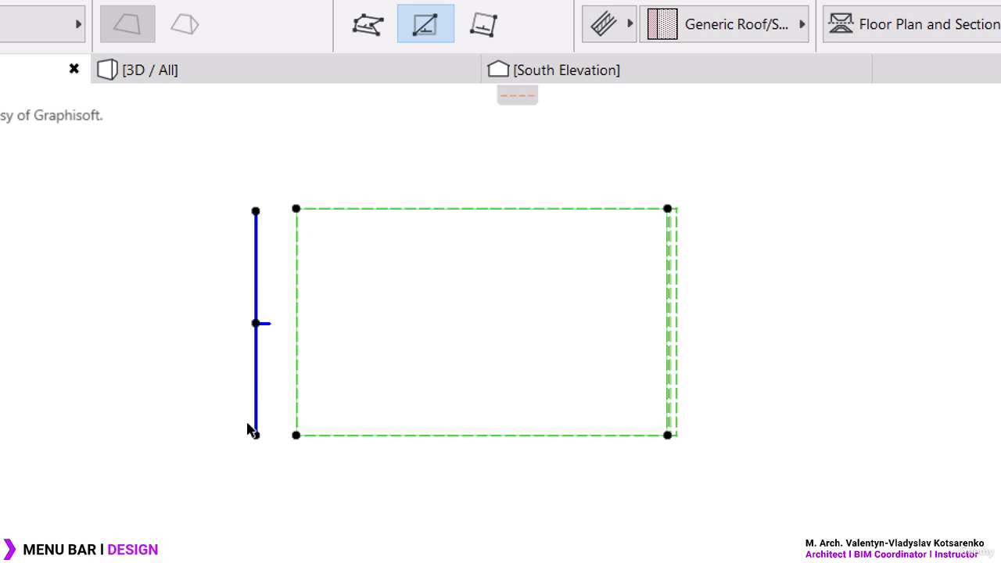
key(Escape)
drag(737, 297, 518, 172)
key(Escape)
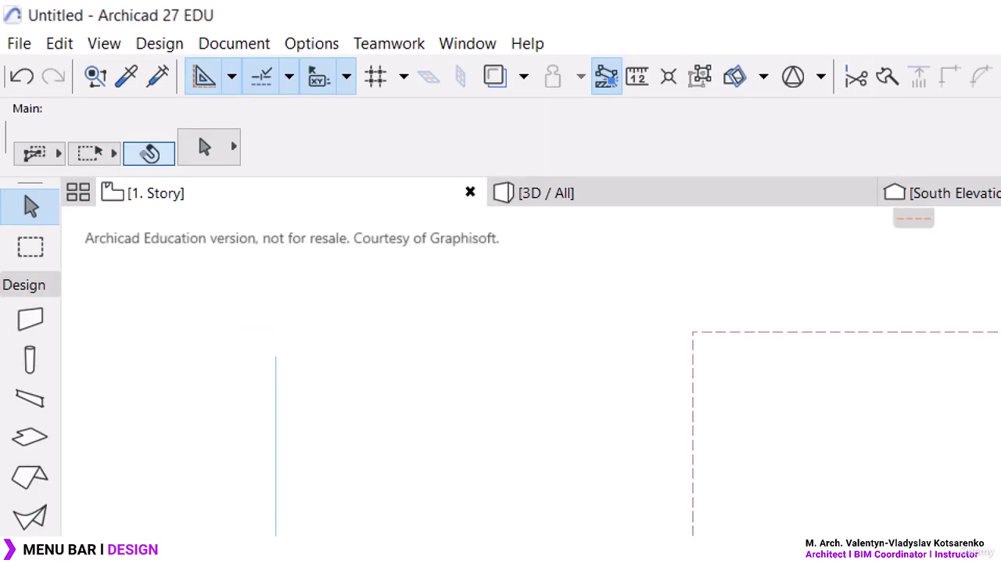
Step: Examine the on-screen view options, including Roof Pivot Lines, along with the snap, 3D view and 3D navigation options
click(106, 42)
mouse_move(118, 47)
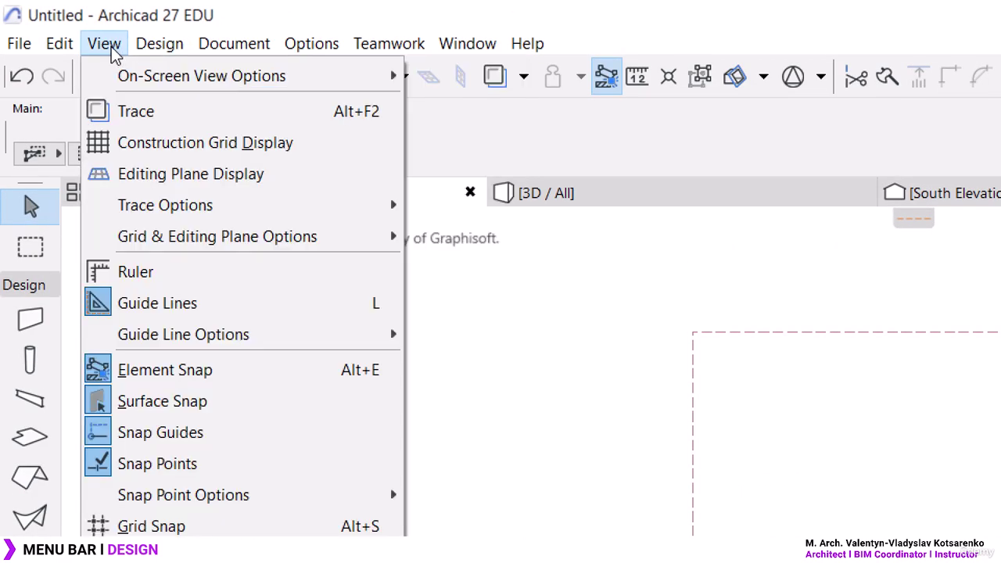
mouse_move(232, 76)
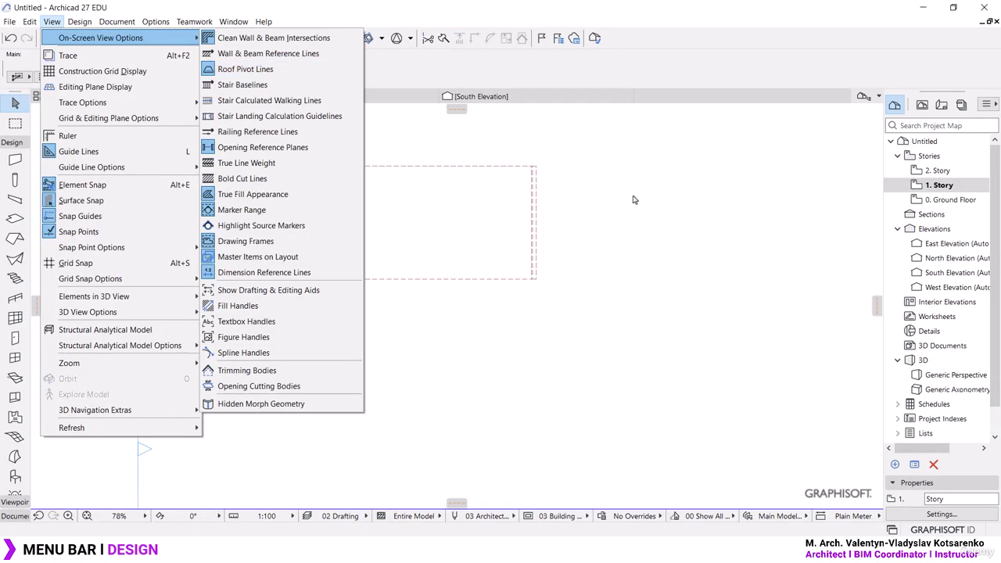
click(631, 193)
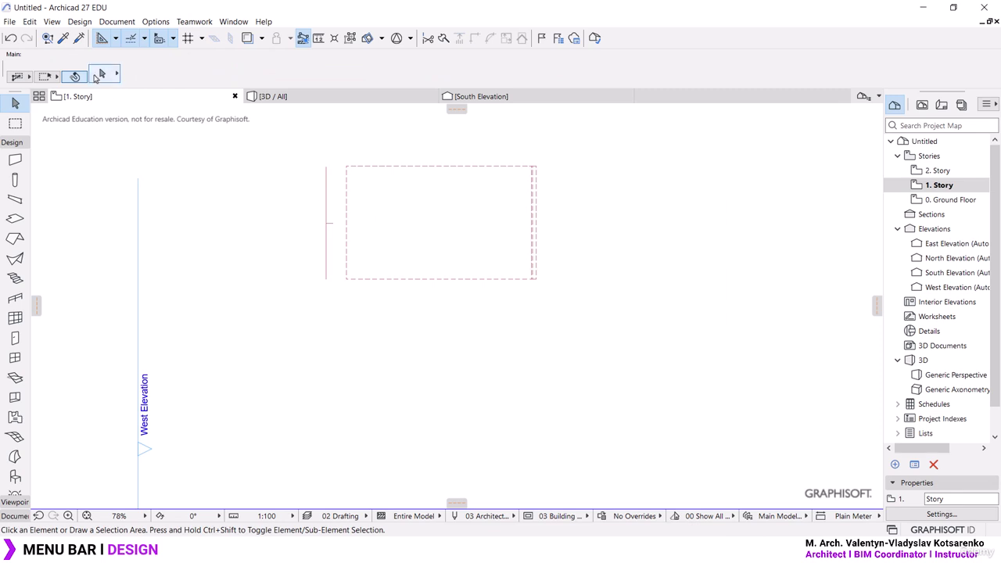
click(51, 22)
mouse_move(99, 43)
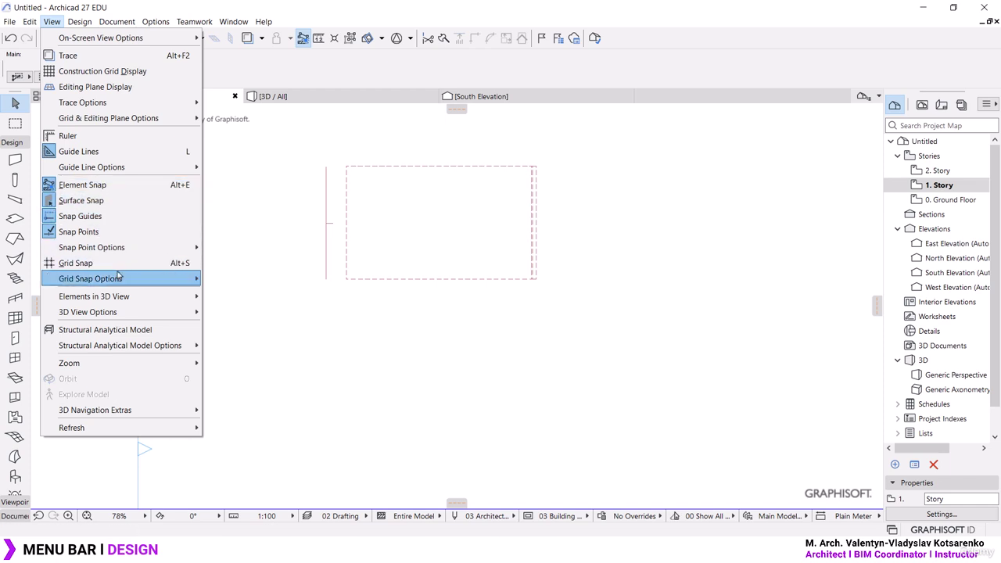
mouse_move(119, 279)
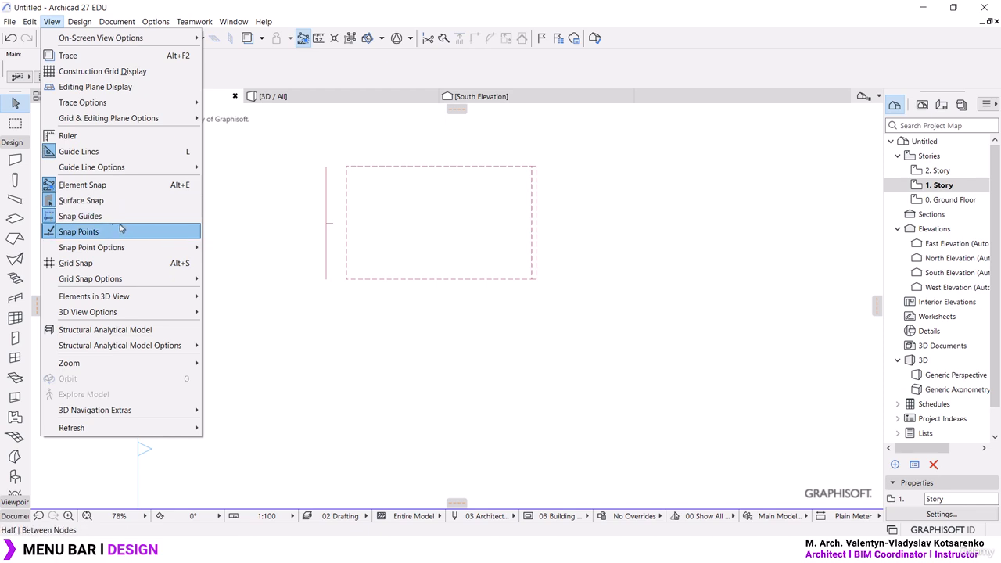
mouse_move(131, 314)
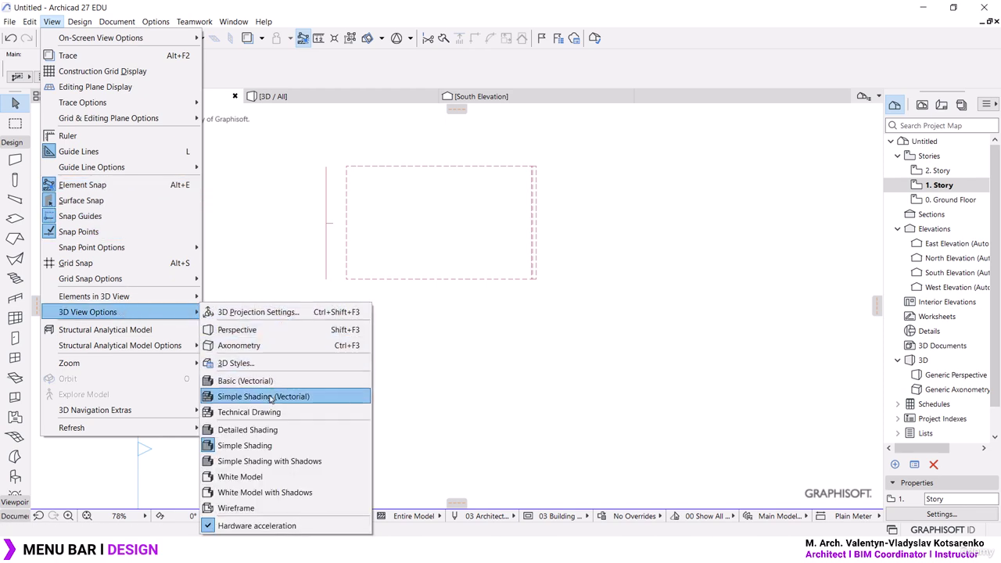
mouse_move(115, 409)
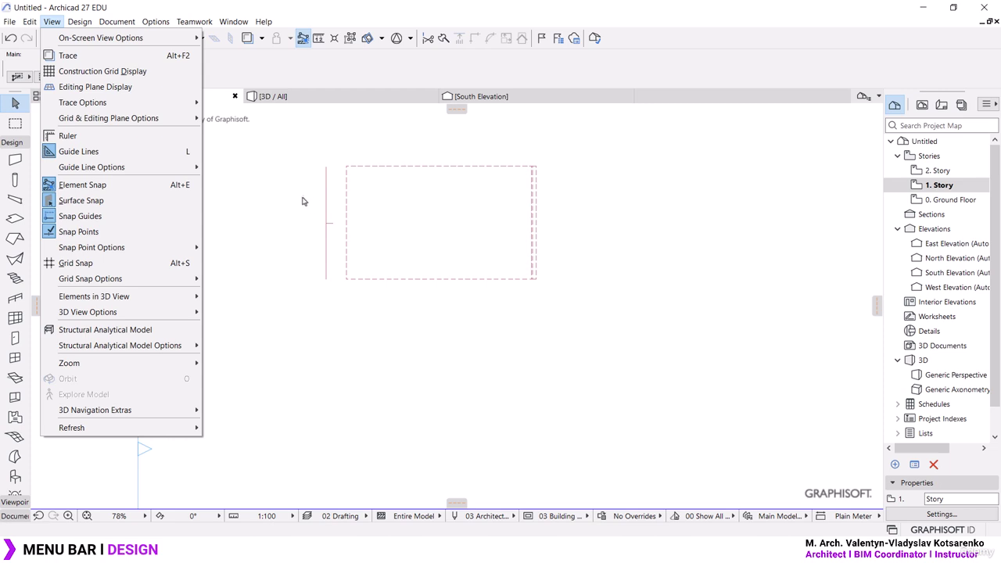
Step: Look over the architectural, structural engineering and MEP engineering tools, including the pipework and cabling groups
click(80, 21)
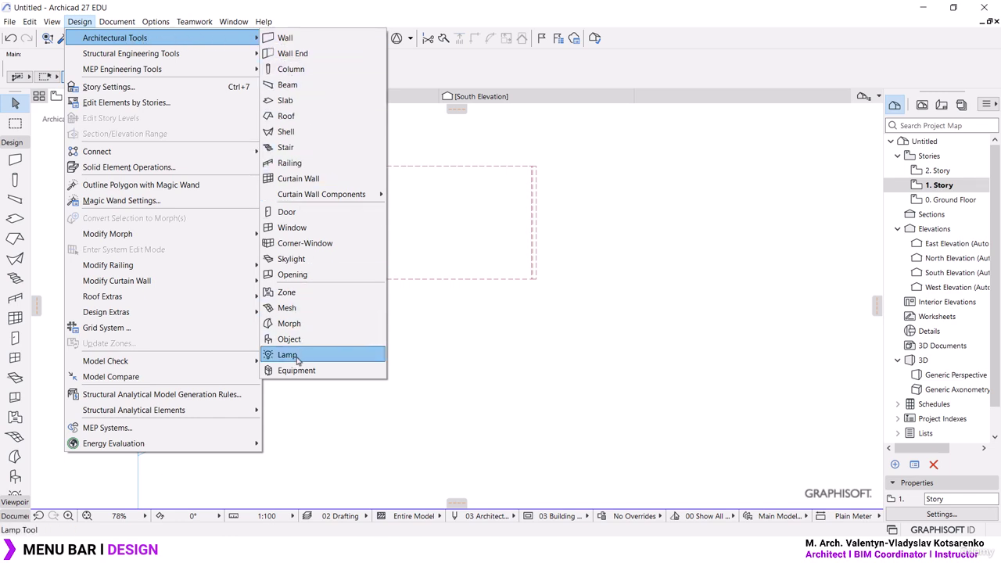
mouse_move(193, 53)
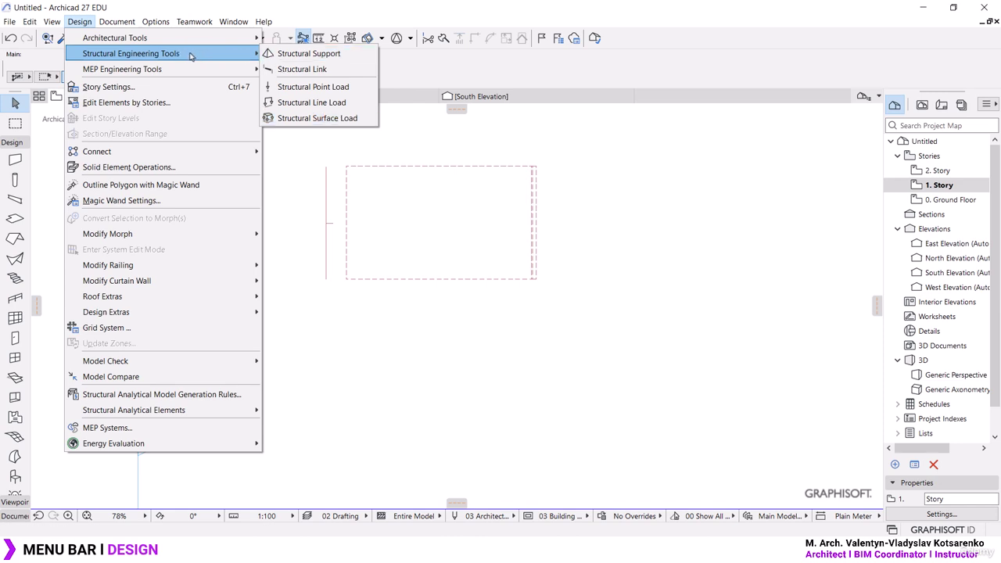
mouse_move(135, 72)
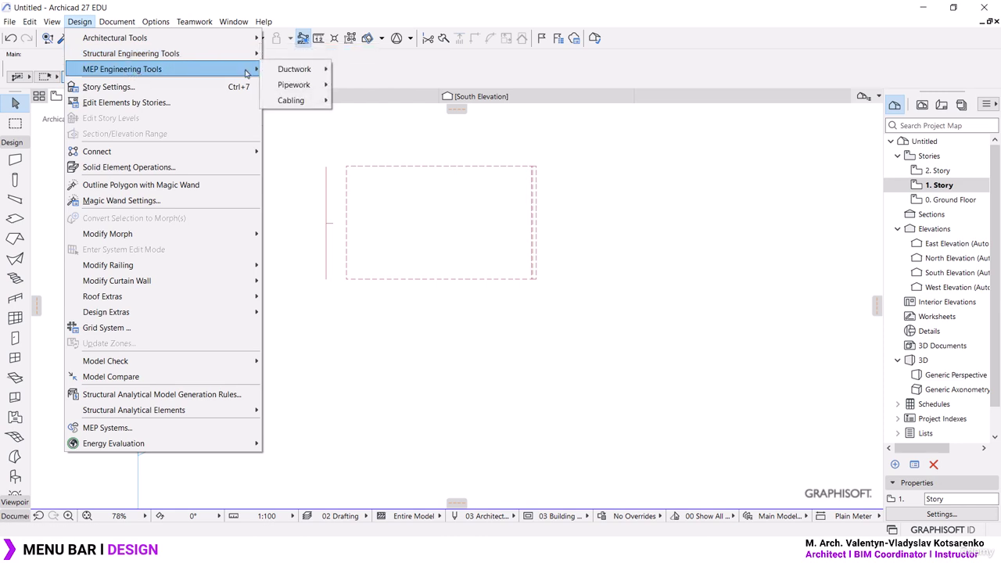
mouse_move(305, 71)
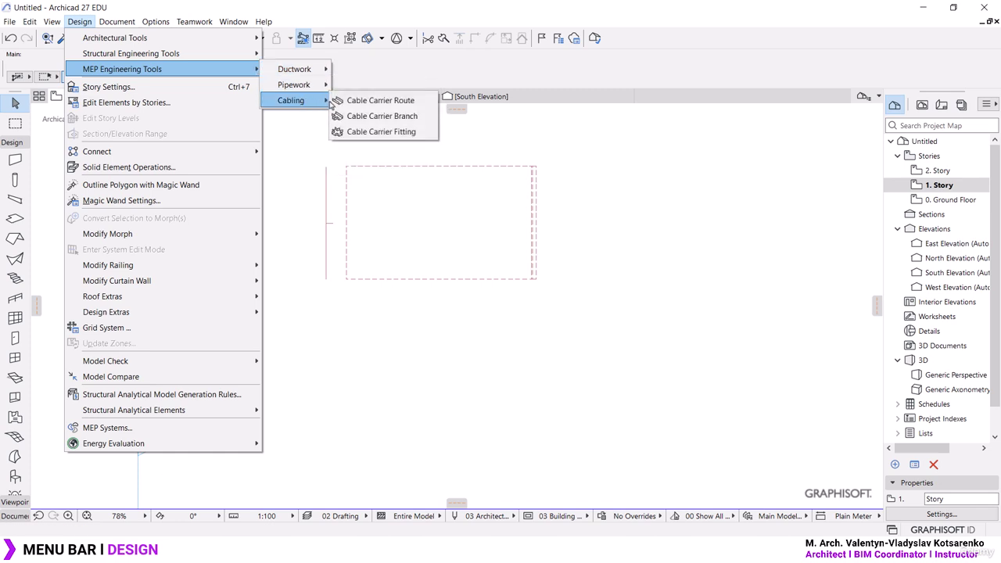
mouse_move(304, 89)
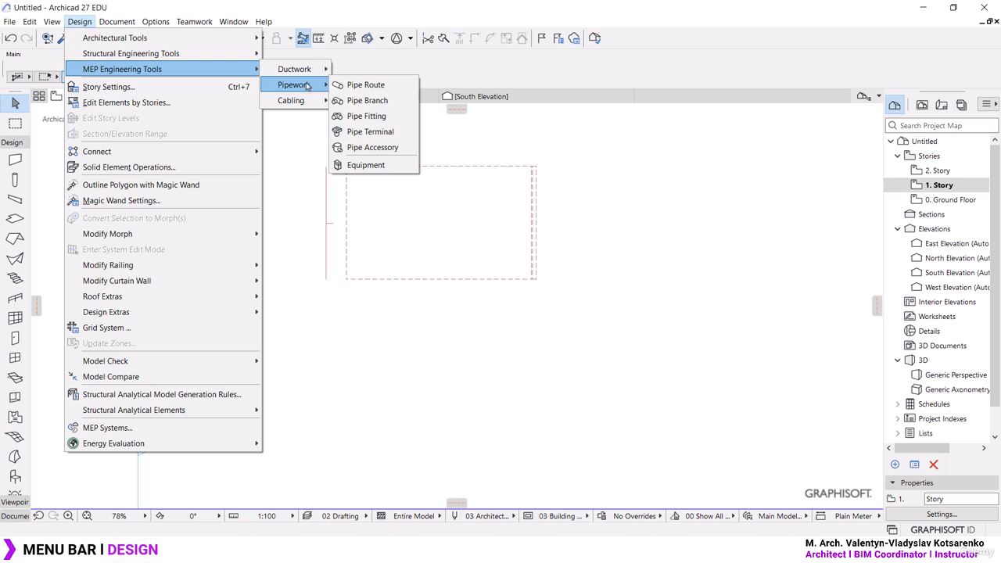
Step: Widen the toolbox so the design tools show their names, and compare them with the structural and MEP engineering tool groups
click(20, 144)
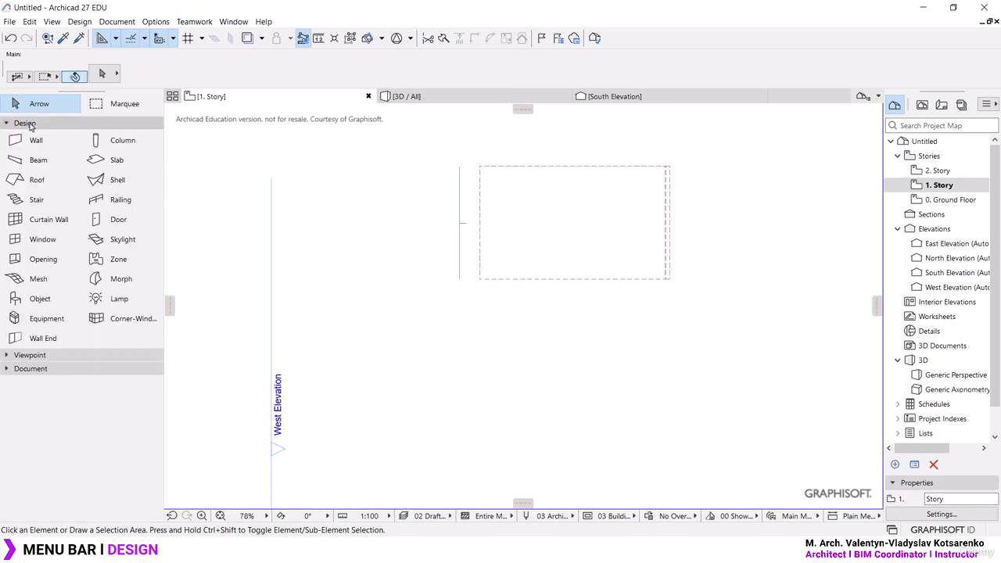
click(44, 355)
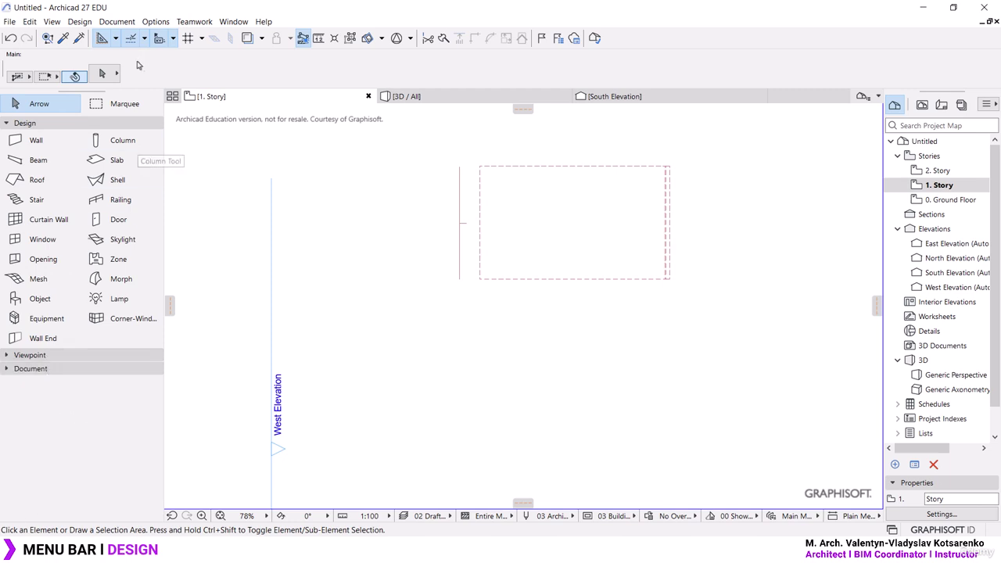
click(116, 21)
mouse_move(77, 25)
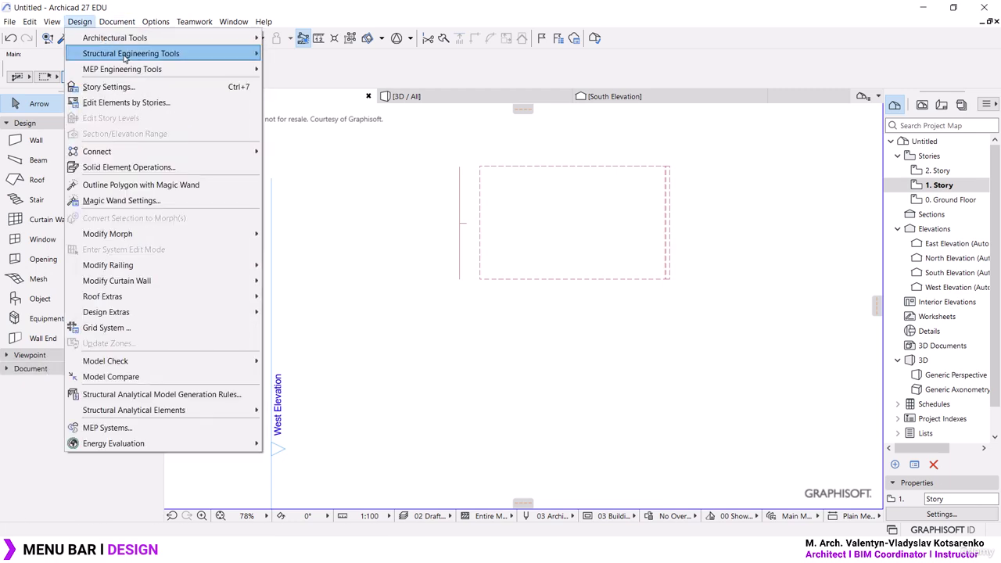
mouse_move(164, 70)
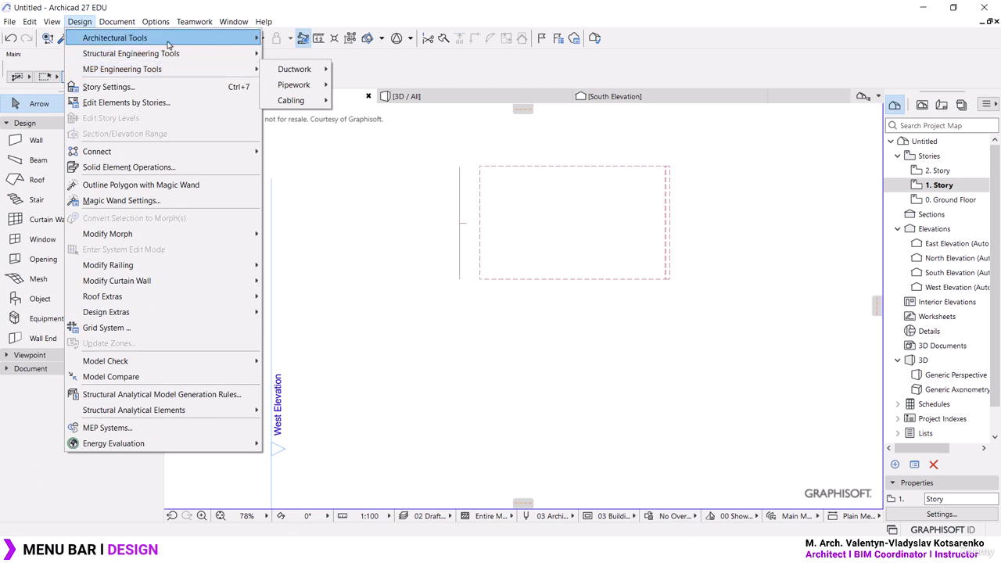
Step: Examine the work environment profiles that can be applied, such as Structural Engineering Basic Profile 27
mouse_move(160, 25)
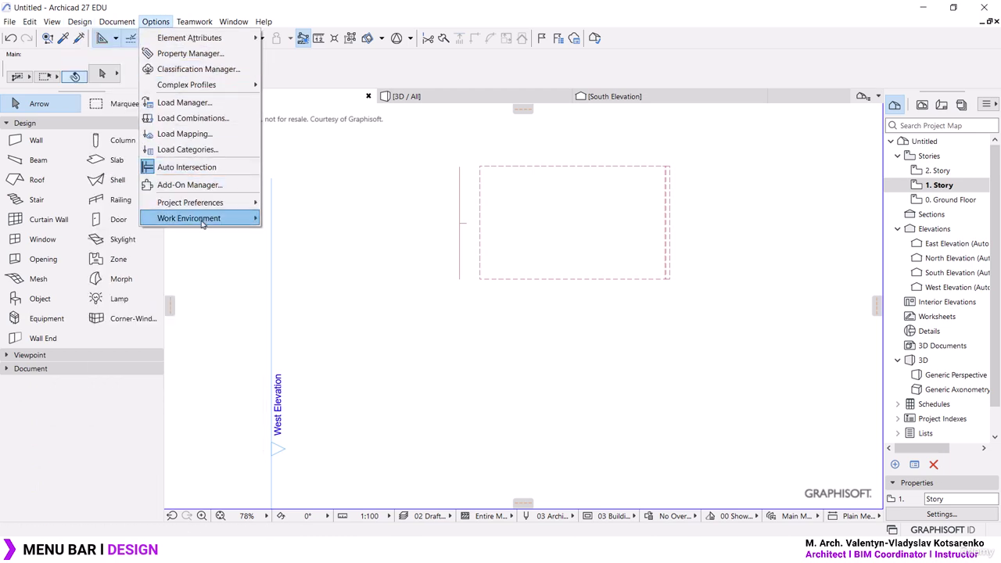
mouse_move(209, 220)
mouse_move(332, 234)
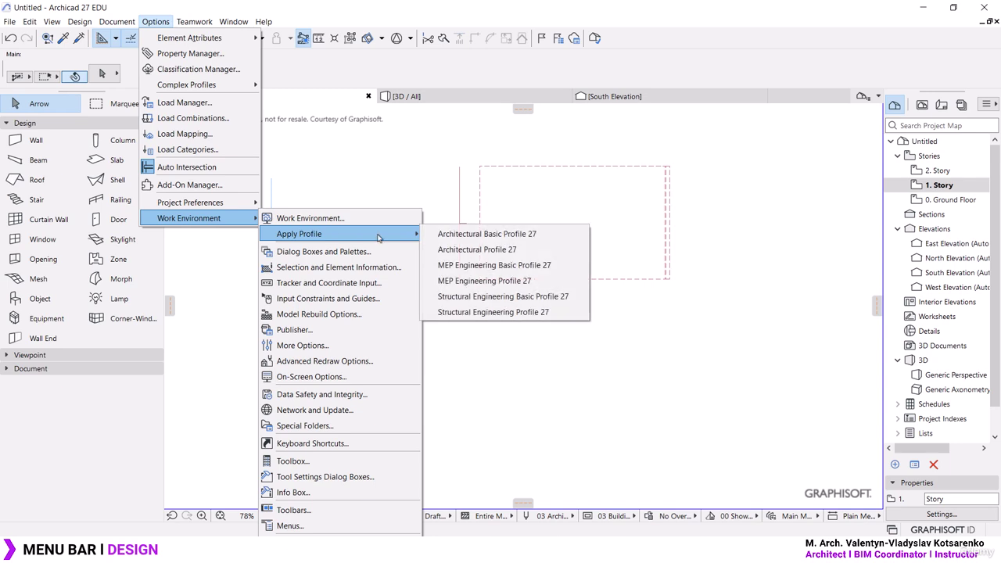
click(510, 297)
Step: Look over the story editing, connection and solid element design commands, and examine the morph modification commands
click(79, 21)
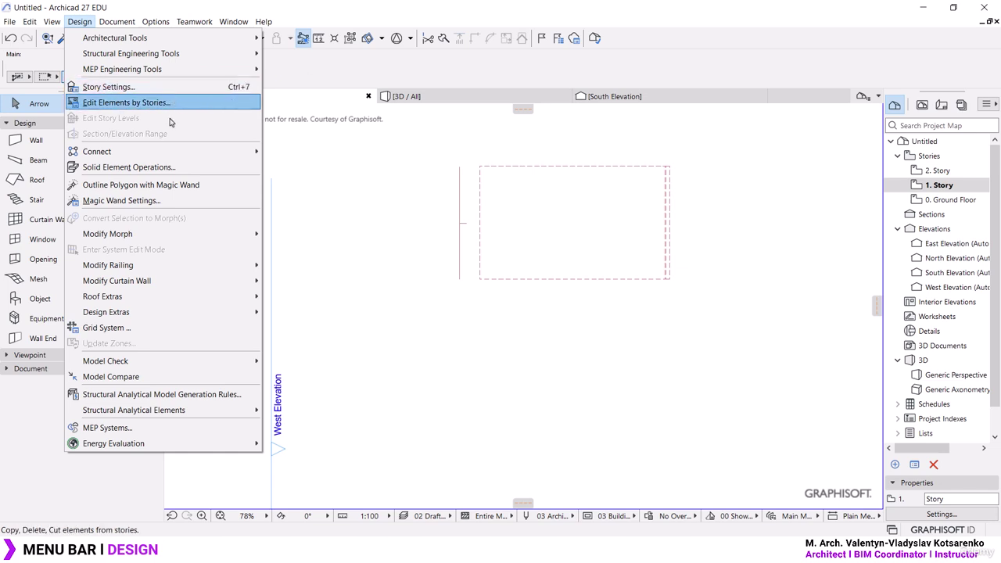
mouse_move(175, 155)
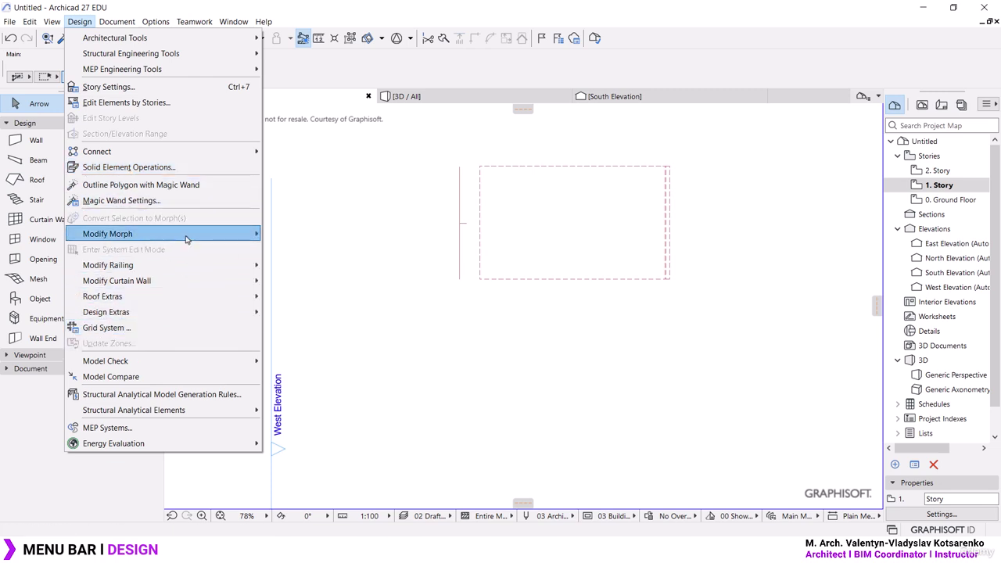
mouse_move(188, 238)
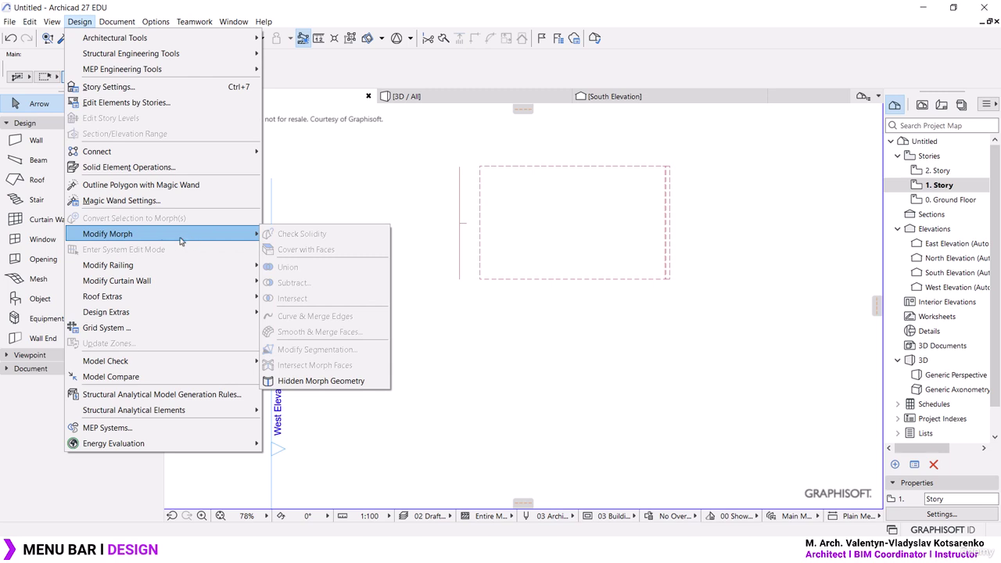
click(32, 130)
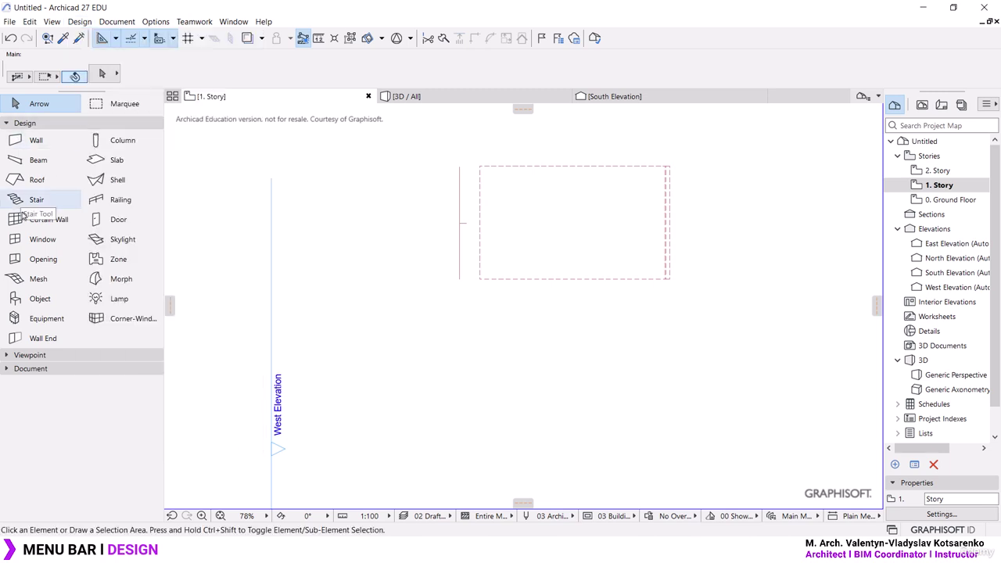
Step: Draw a box-shaped morph between the West Elevation line and the roof, with an extrusion length of 1000
click(130, 283)
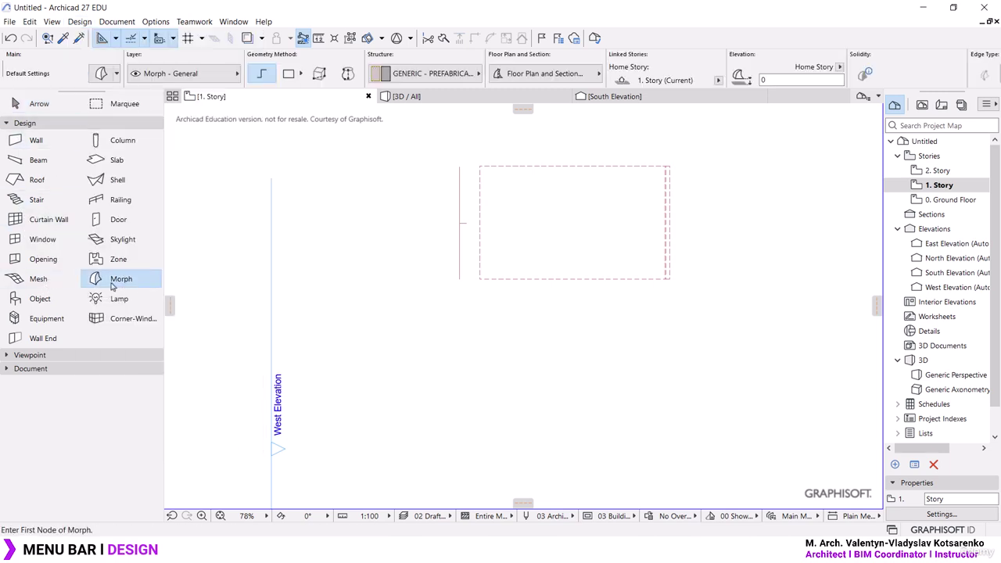
click(320, 72)
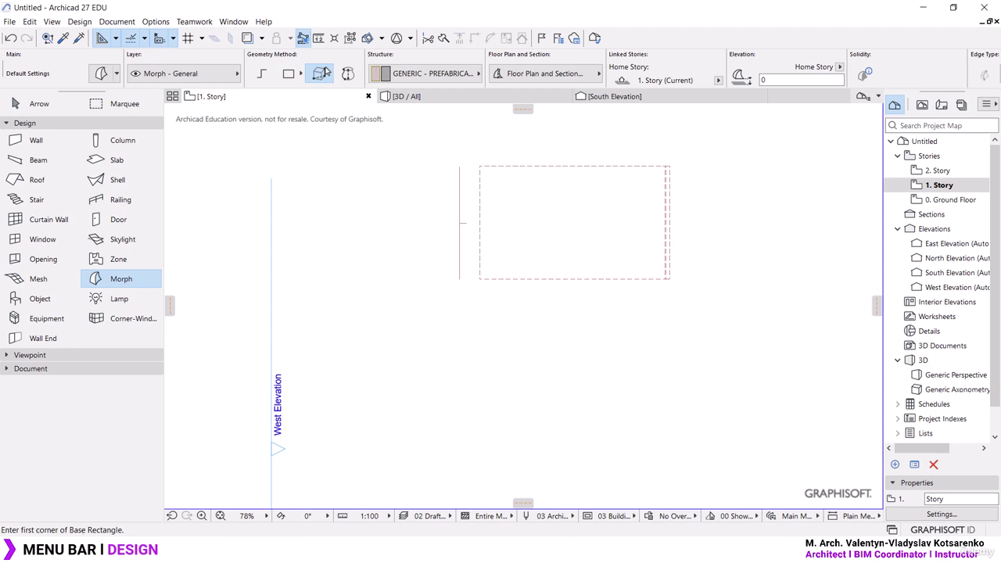
click(339, 193)
click(386, 251)
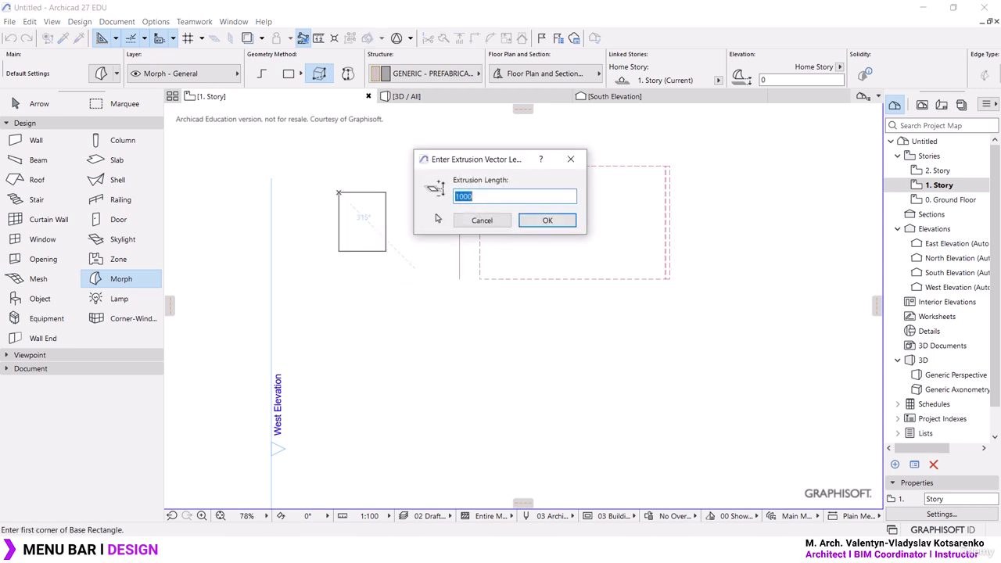
click(545, 220)
click(39, 103)
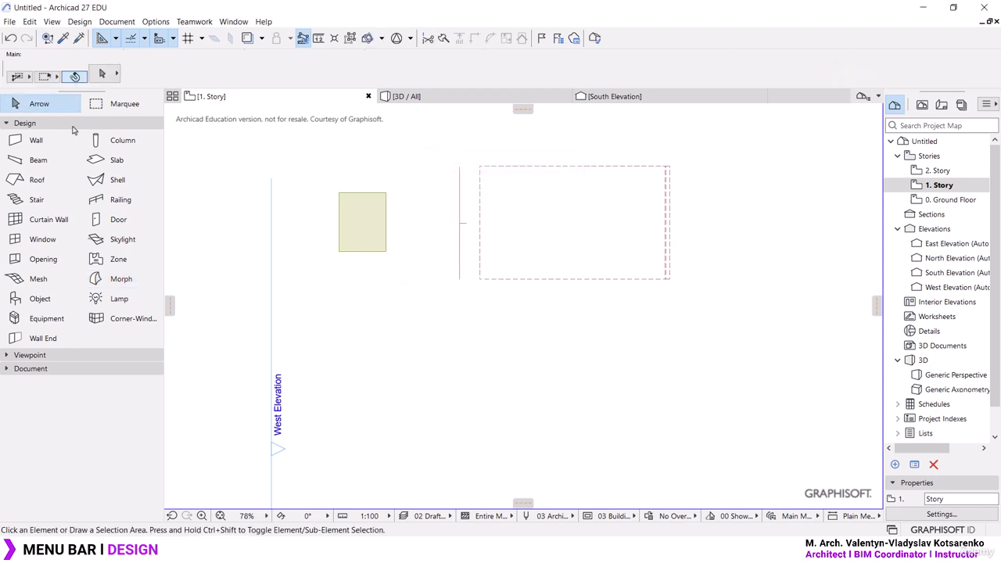
Step: Select the box morph and examine the design commands for modifying morphs, railings and curtain walls, checking the model, and creating structural analytical elements
click(372, 217)
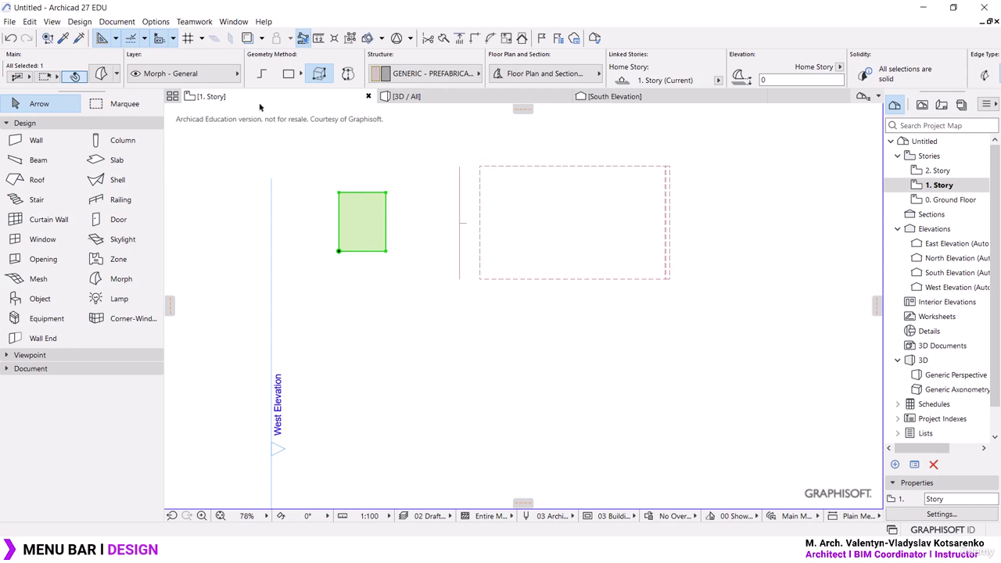
click(79, 21)
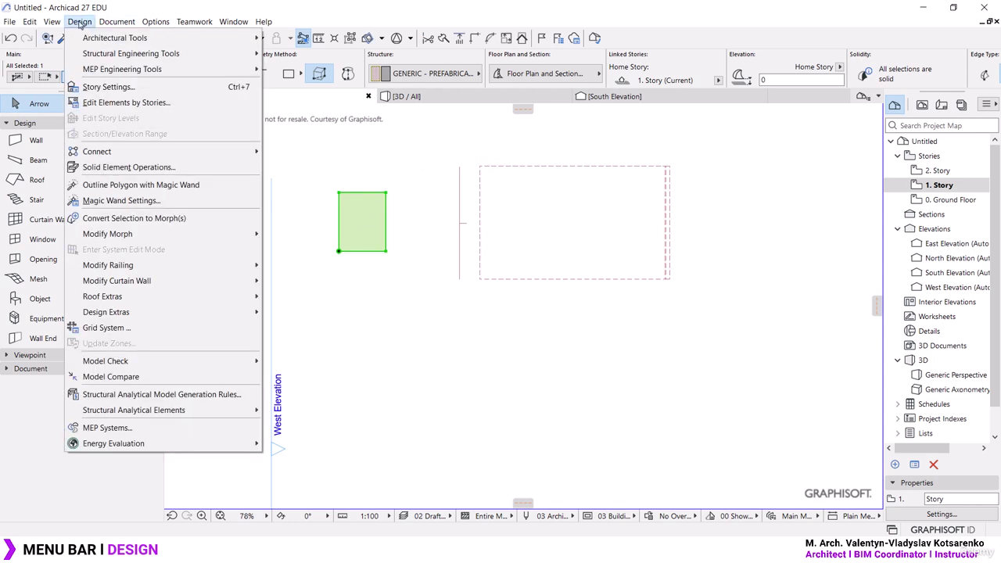
mouse_move(154, 234)
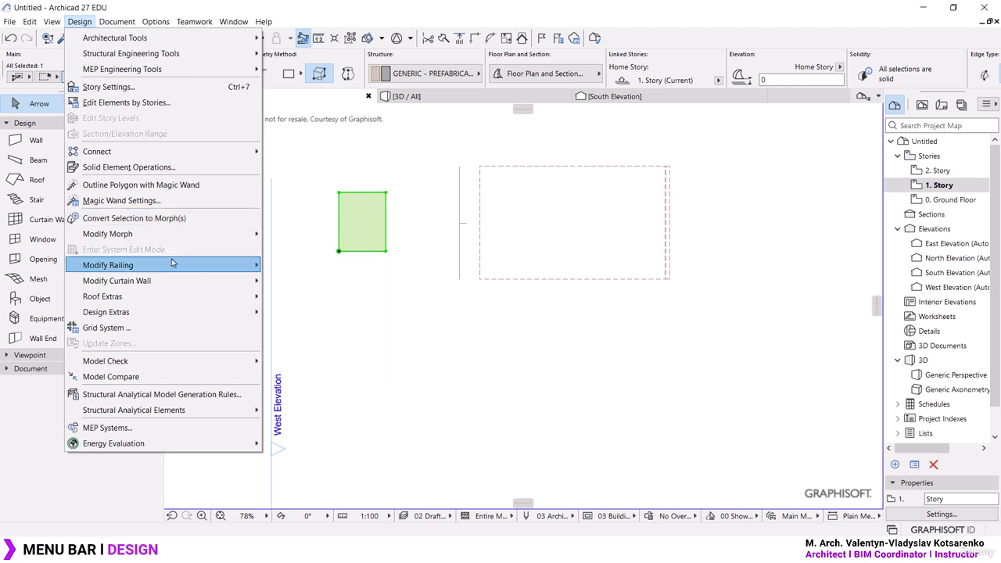
mouse_move(173, 263)
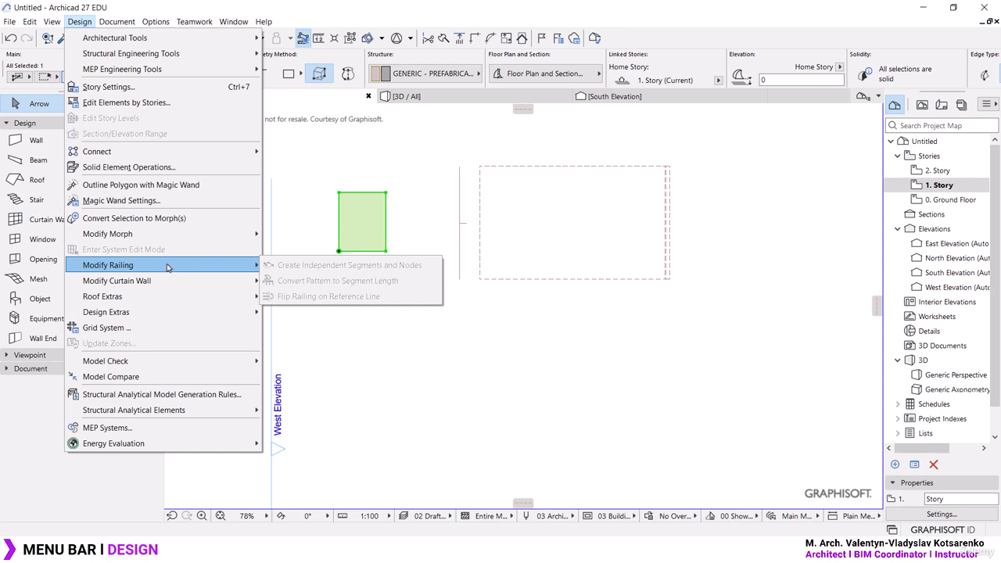
mouse_move(170, 283)
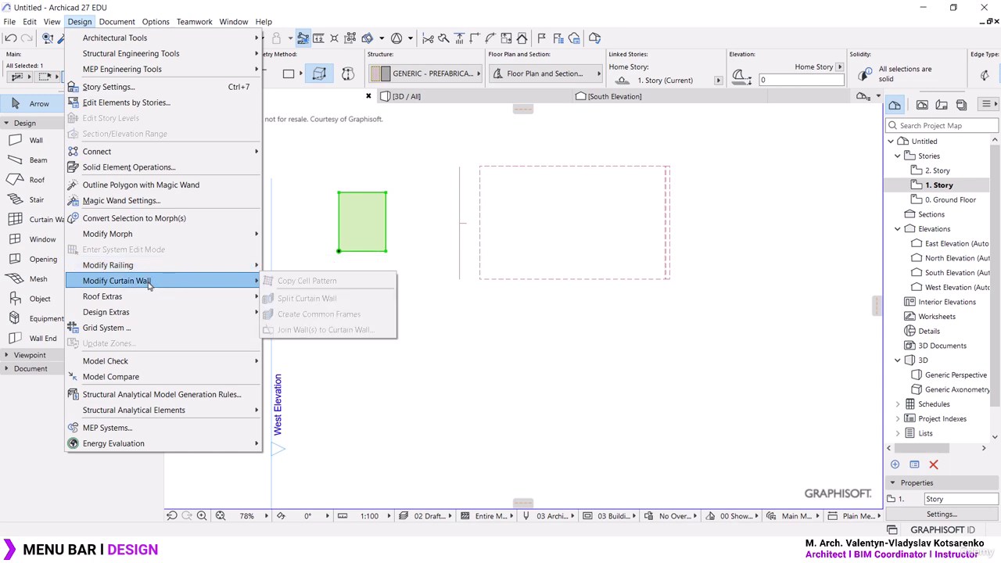
mouse_move(166, 363)
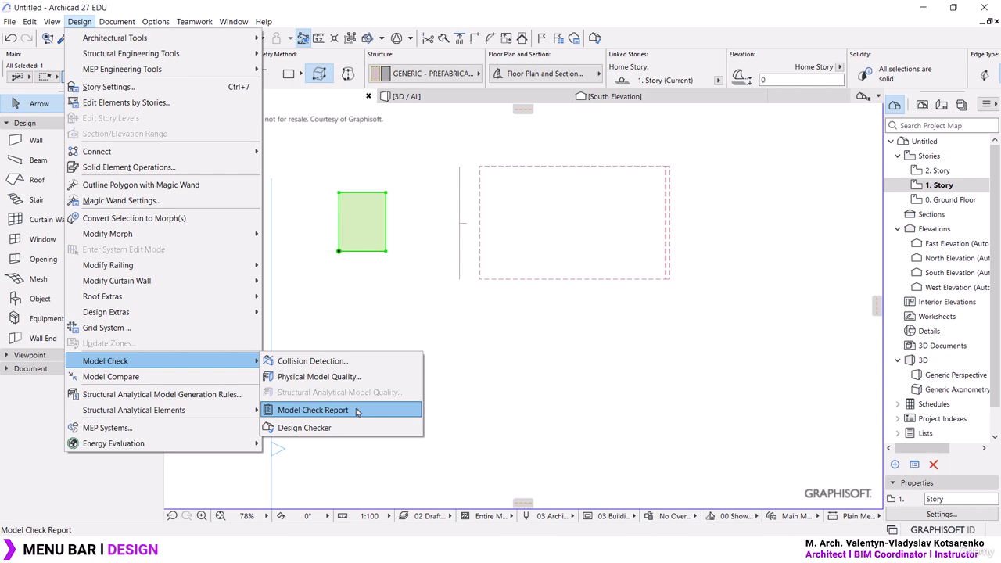
mouse_move(231, 411)
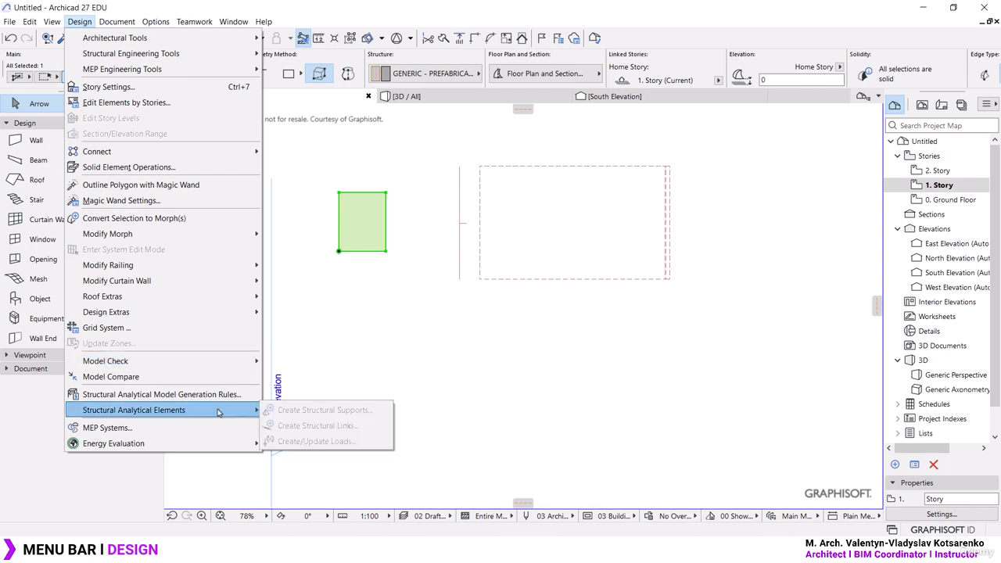